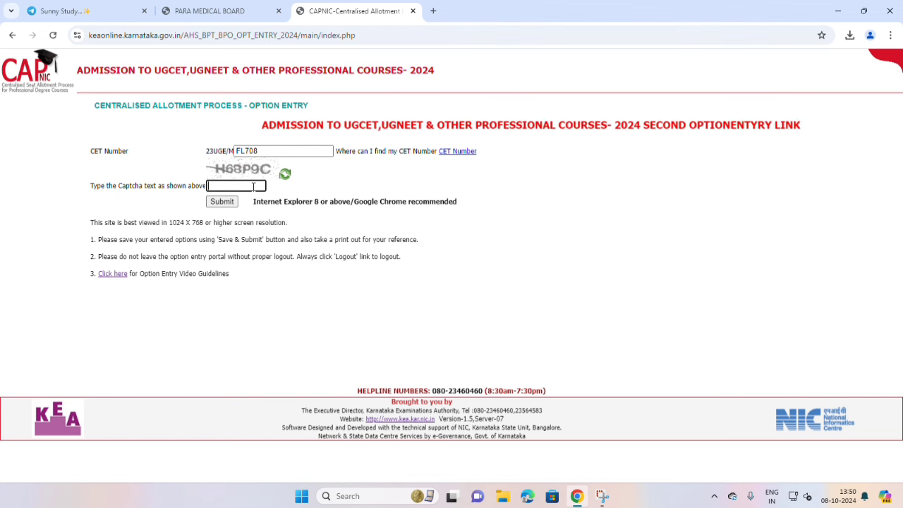
Enter the captcha, correcting a mistyped character, and submit the CET number.
type("H6")
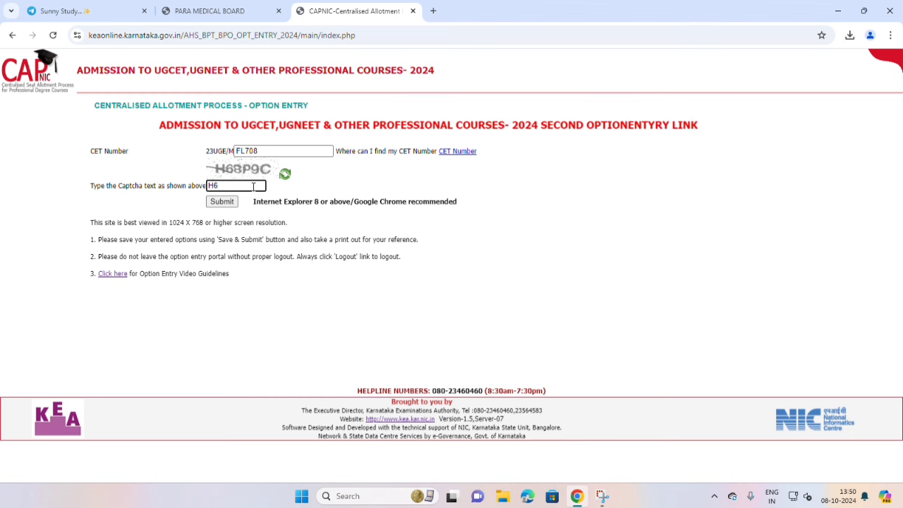
type("89")
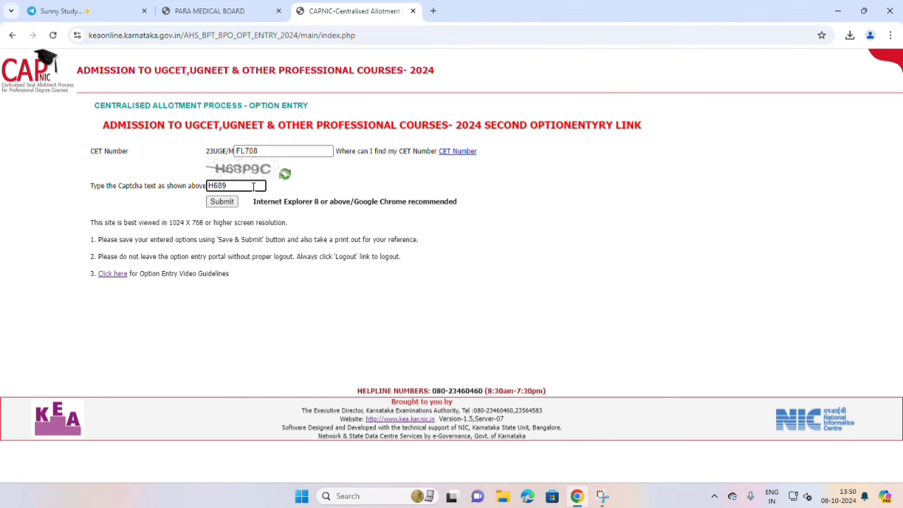
key("BackSpace")
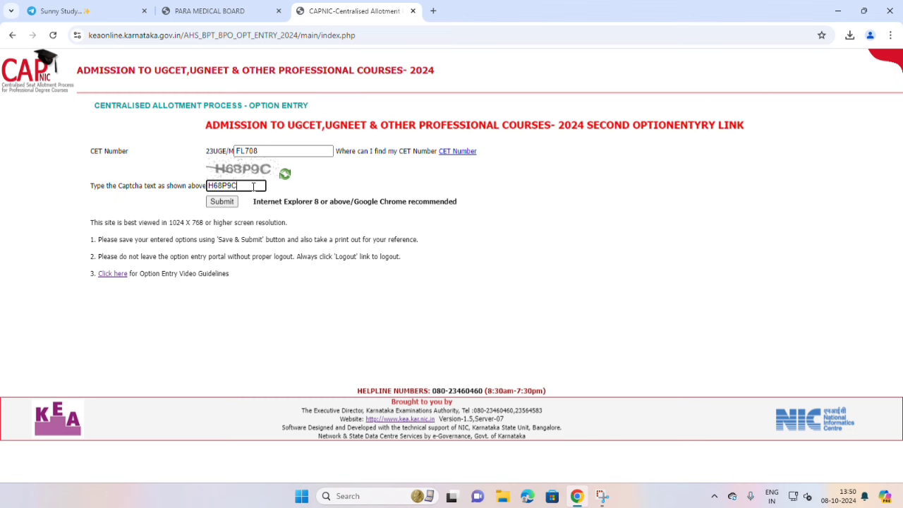
left_click(223, 202)
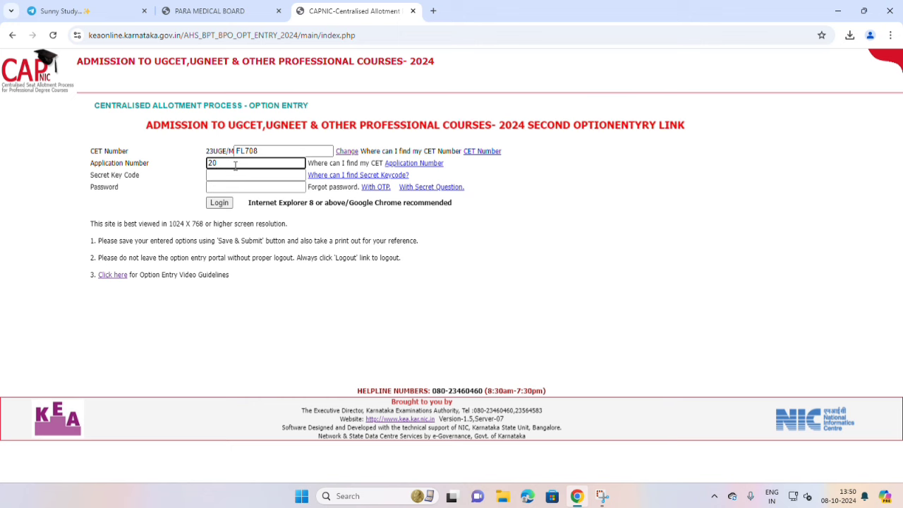
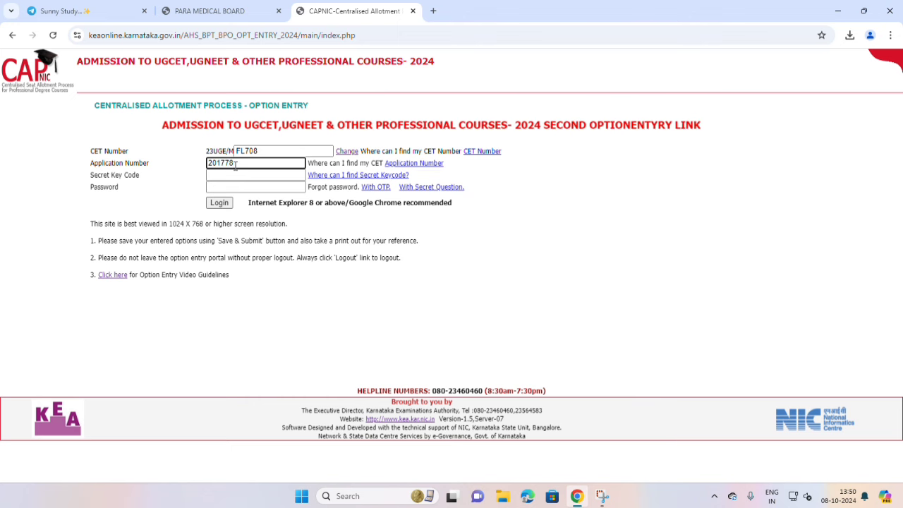
Enter the application number and paste in the secret key code.
left_click(238, 175)
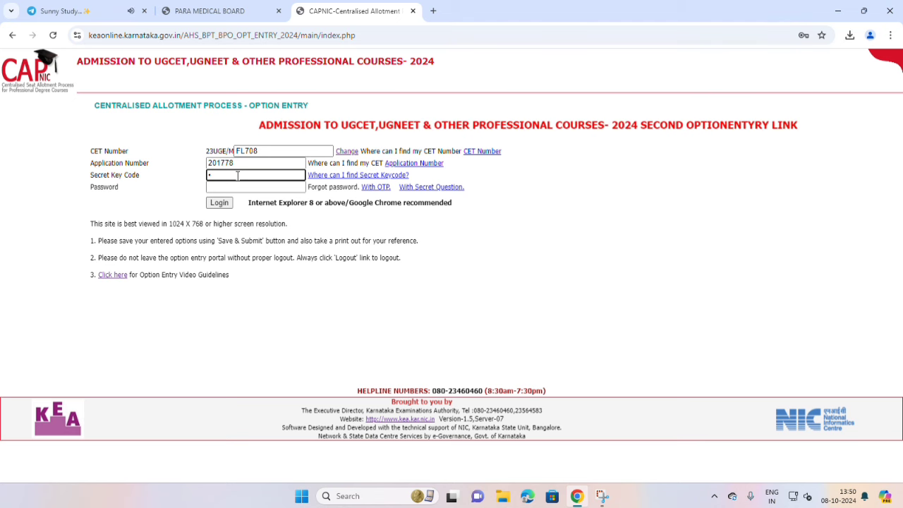
type("••")
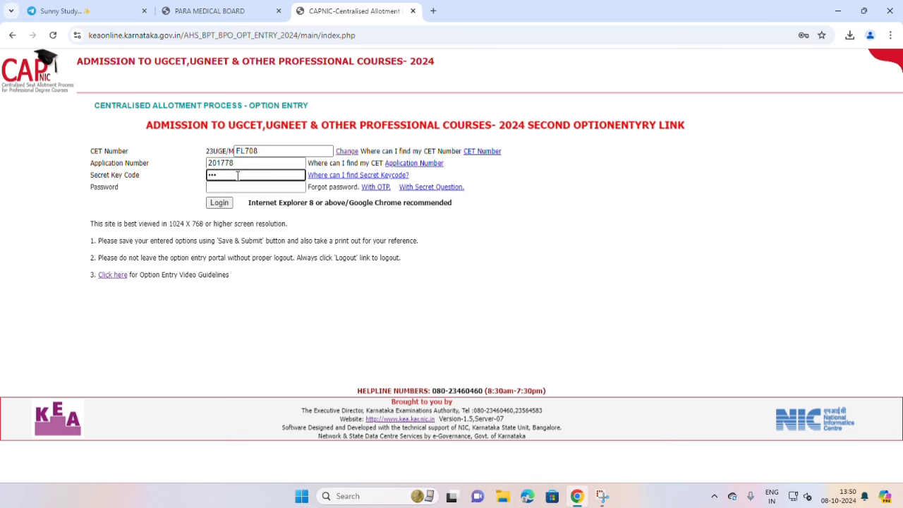
key("BackSpace")
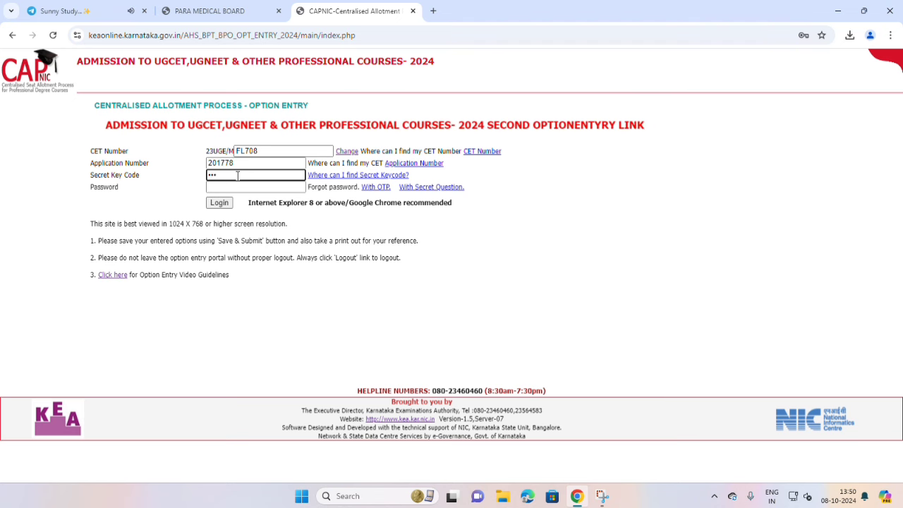
key("BackSpace")
key("BackSpace")
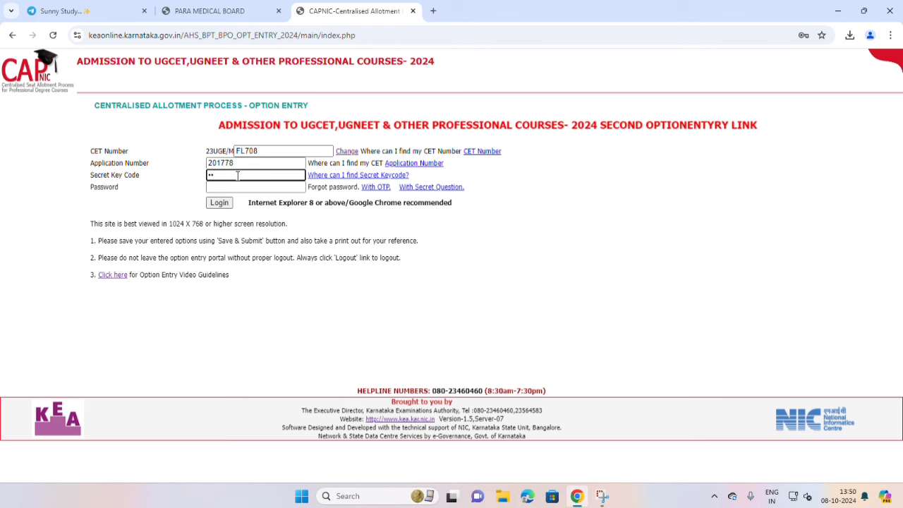
type("••")
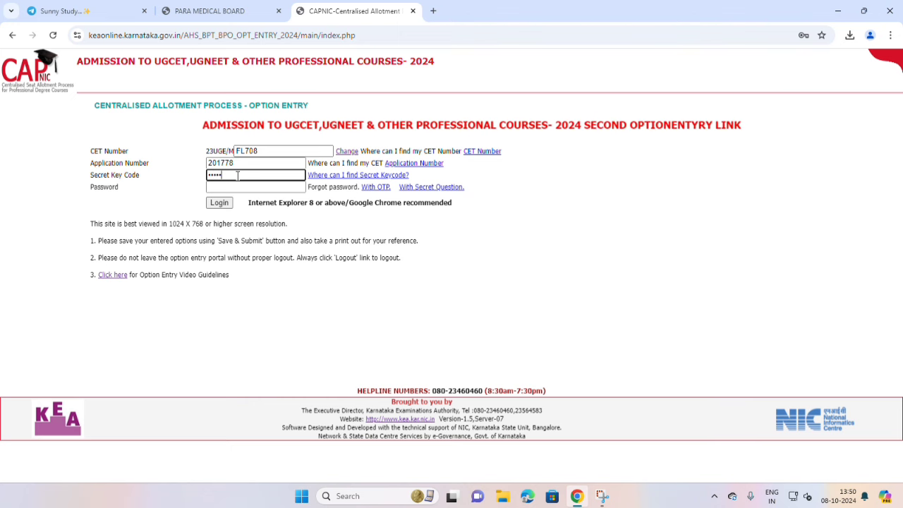
key("ctrl+v")
Type the account password and log in to the candidate account.
left_click(249, 187)
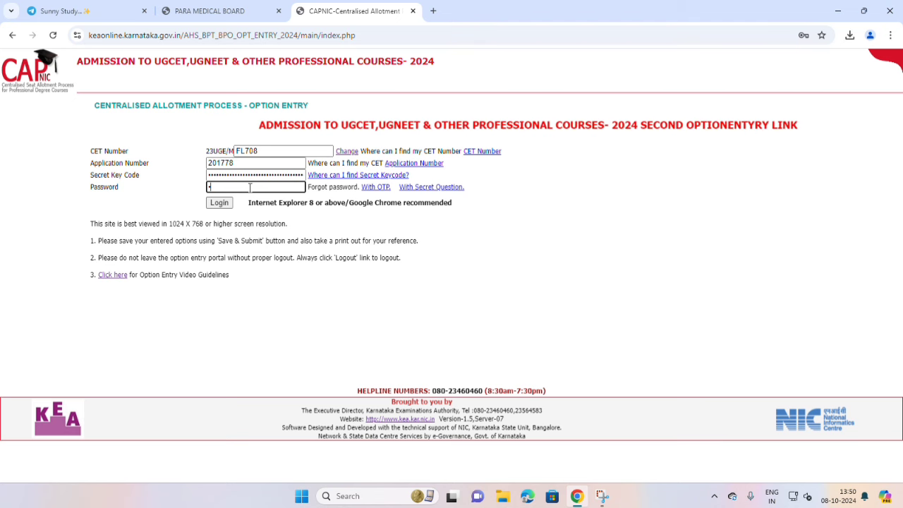
type("••")
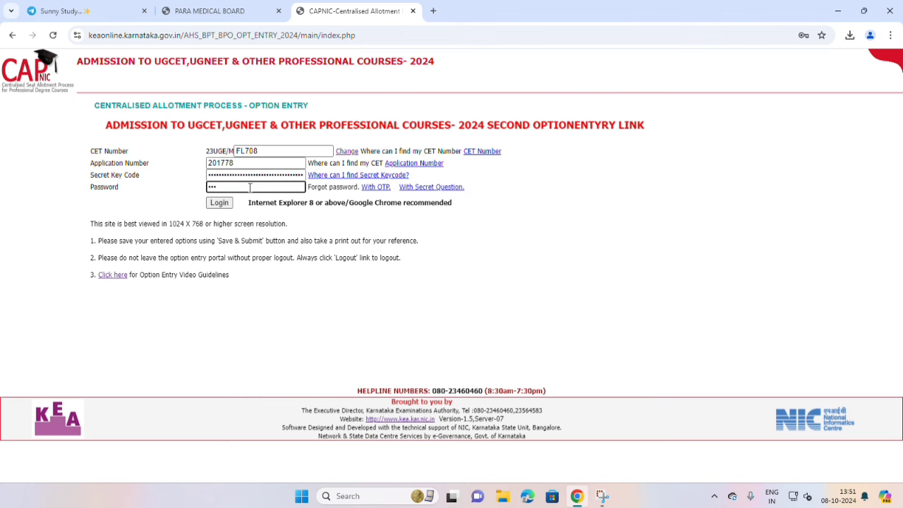
type("•")
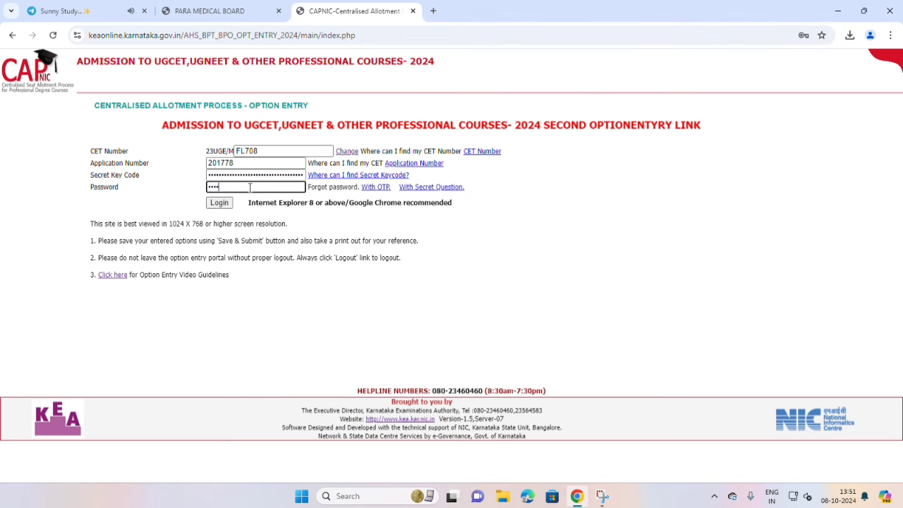
type("•")
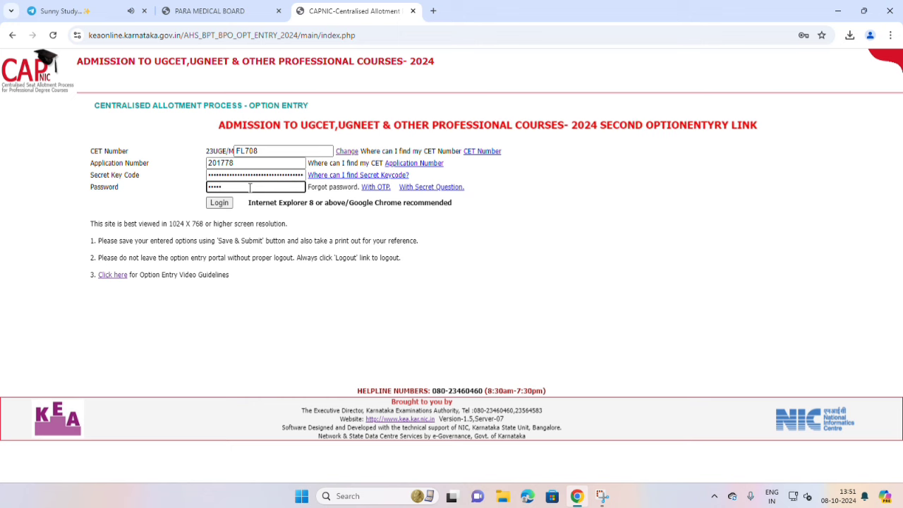
type("••••")
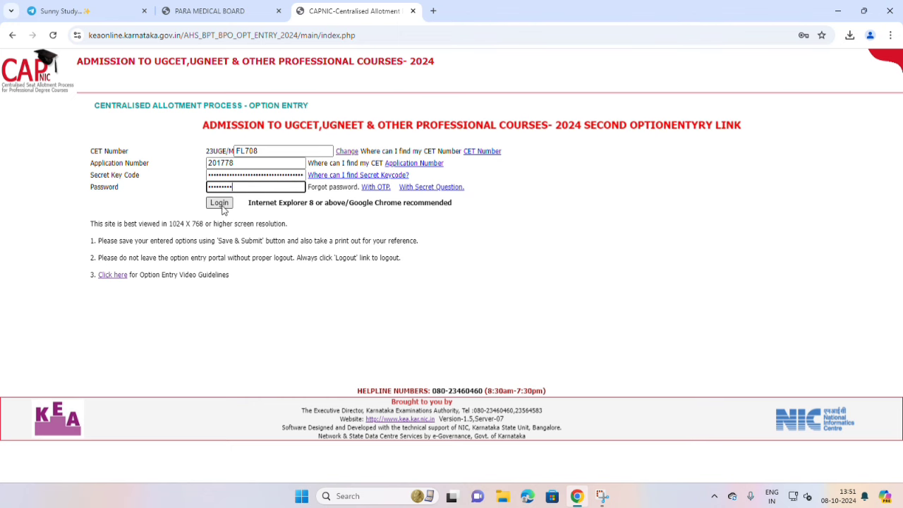
left_click(220, 203)
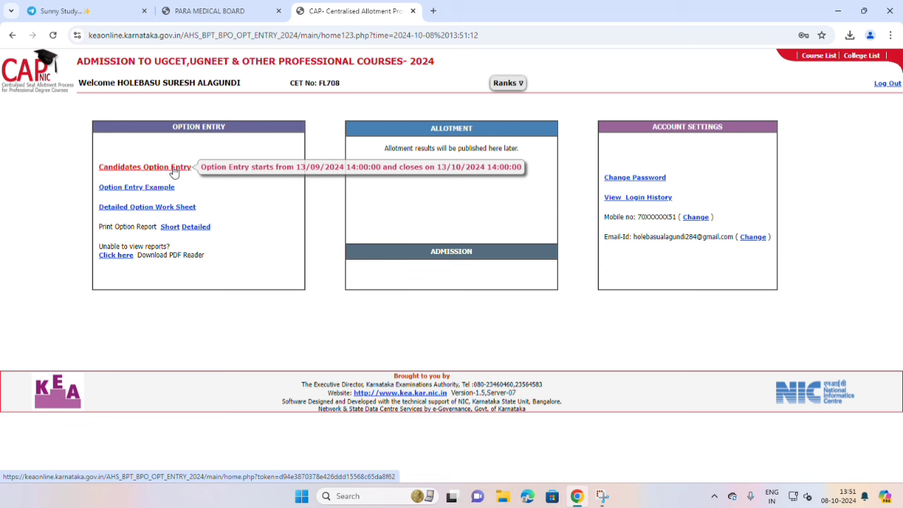
Open Candidates Option Entry and tick the declaration about entering all eligible options.
left_click_drag(195, 167, 515, 165)
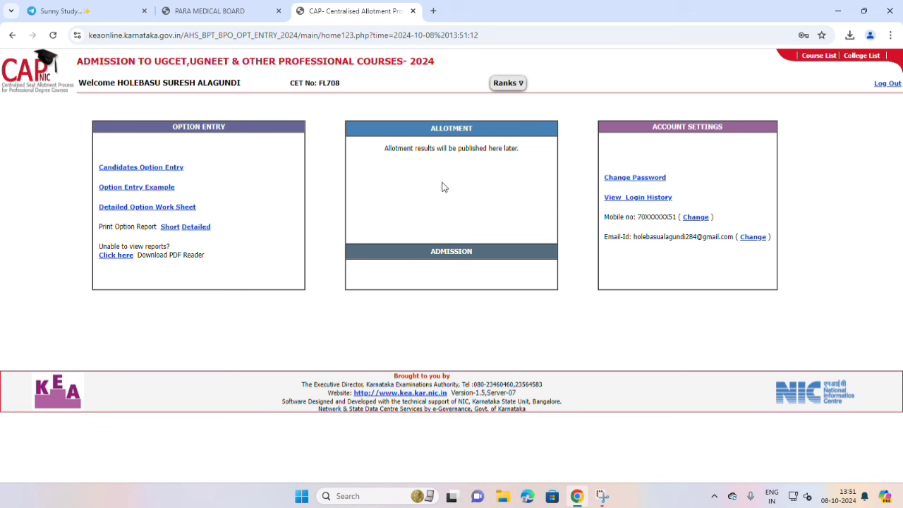
mouse_move(123, 168)
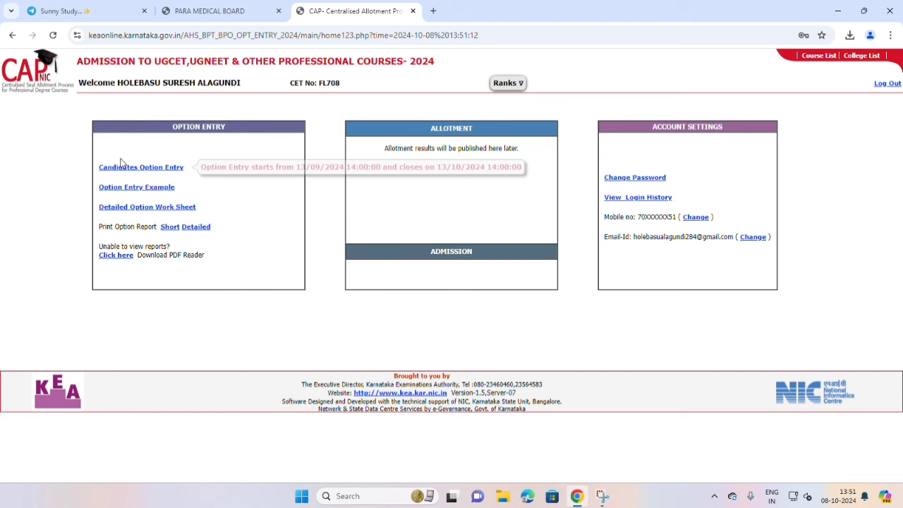
left_click(155, 174)
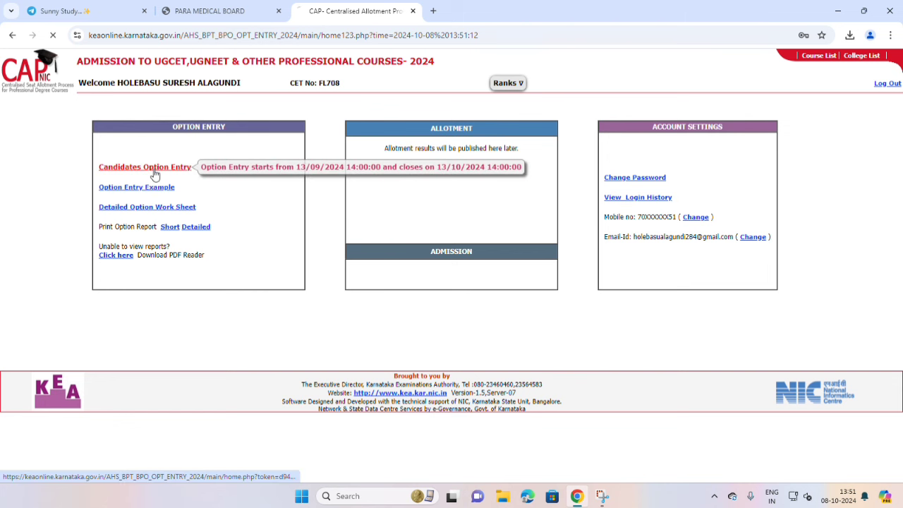
left_click(28, 134)
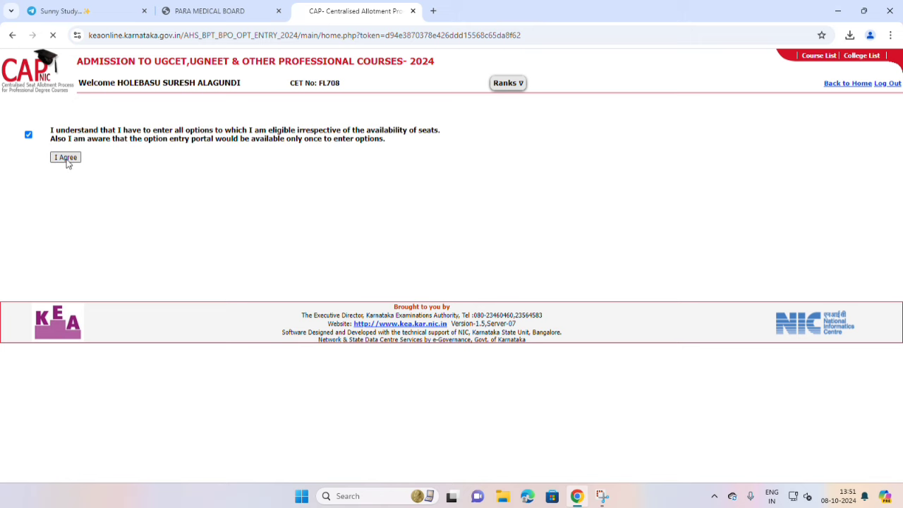
Agree to the declaration to reach option entry with saved options E043PT–E004PT.
left_click(68, 158)
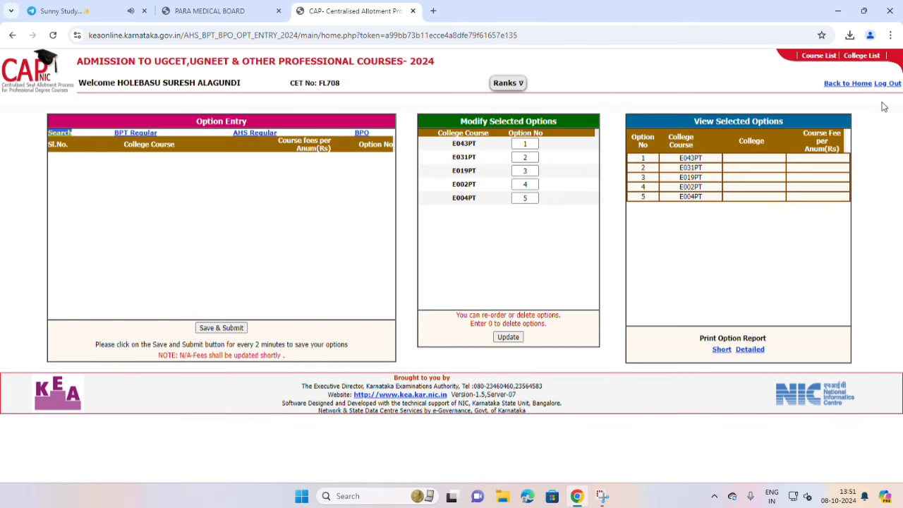
mouse_move(861, 62)
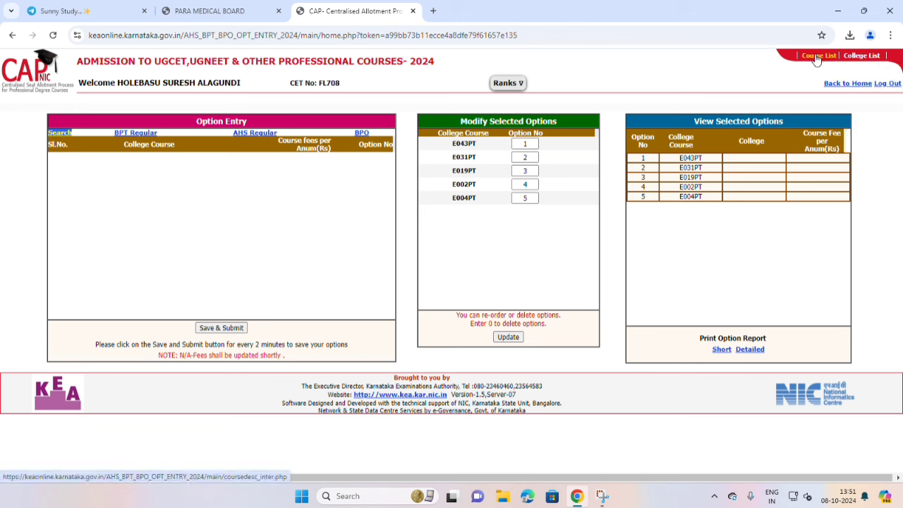
Under BPT Regular, choose PT - Bachelor of Physiotherapy and scroll through its college list.
left_click(137, 138)
left_click(141, 162)
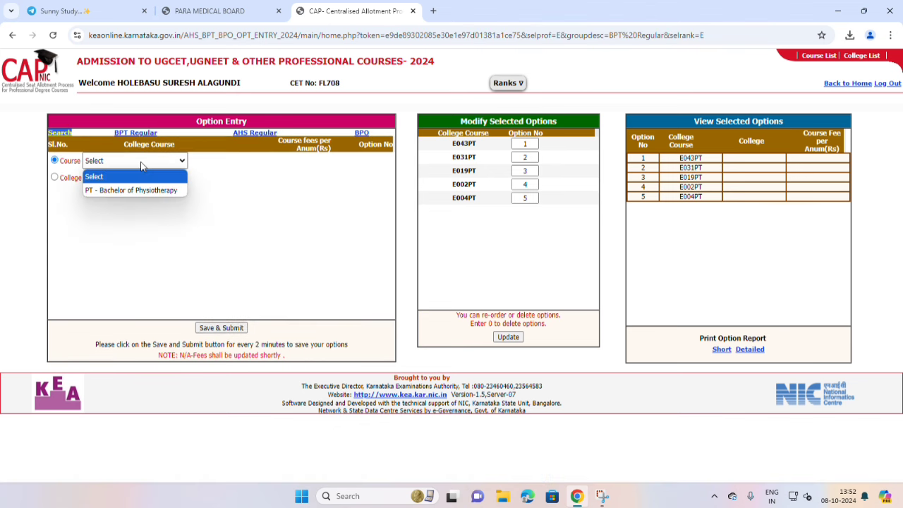
left_click(143, 189)
scroll(233, 205, "down", 4)
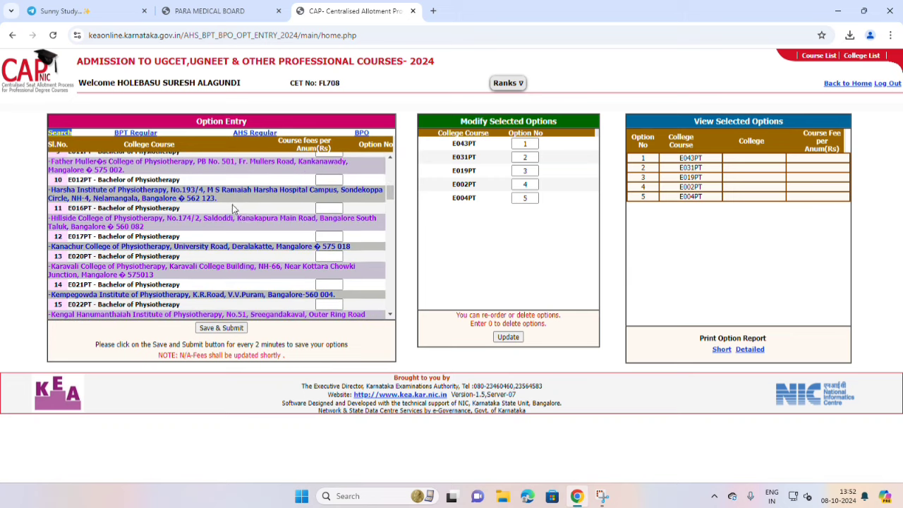
scroll(251, 213, "up", 4)
scroll(251, 213, "up", 1)
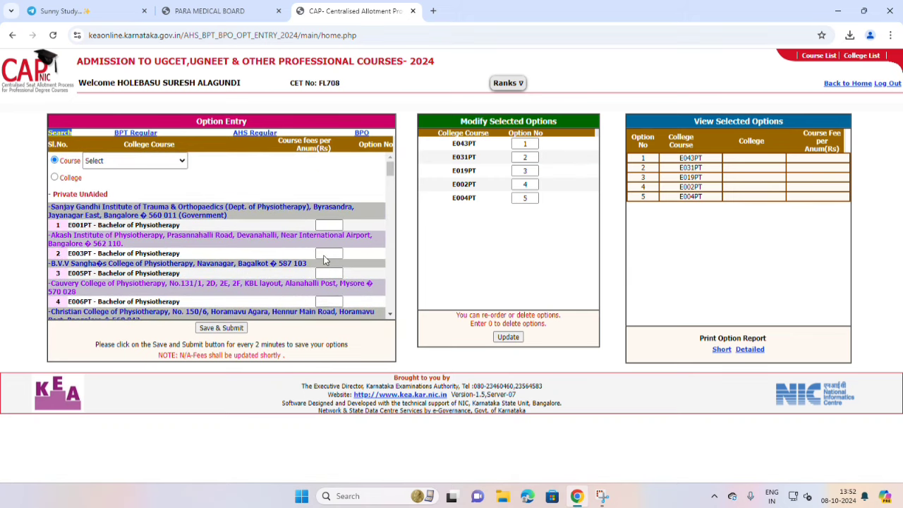
scroll(298, 229, "down", 3)
scroll(299, 229, "up", 3)
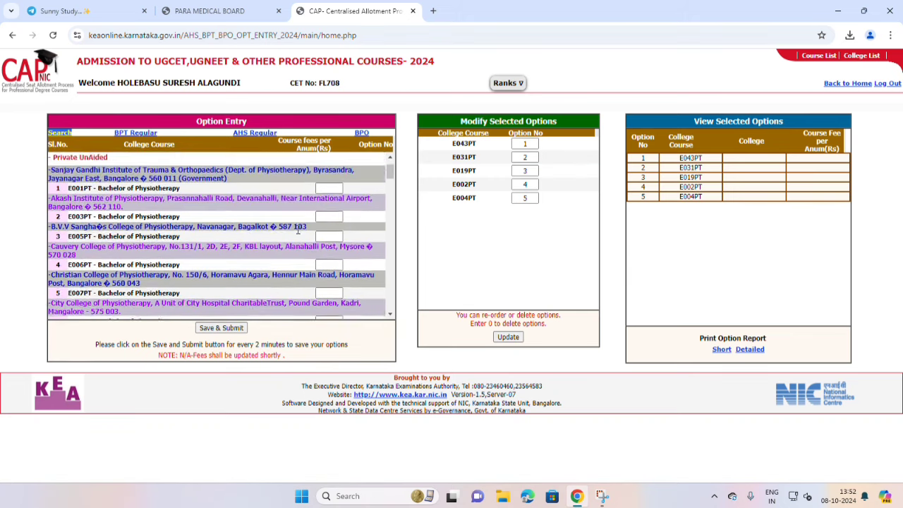
scroll(327, 234, "down", 4)
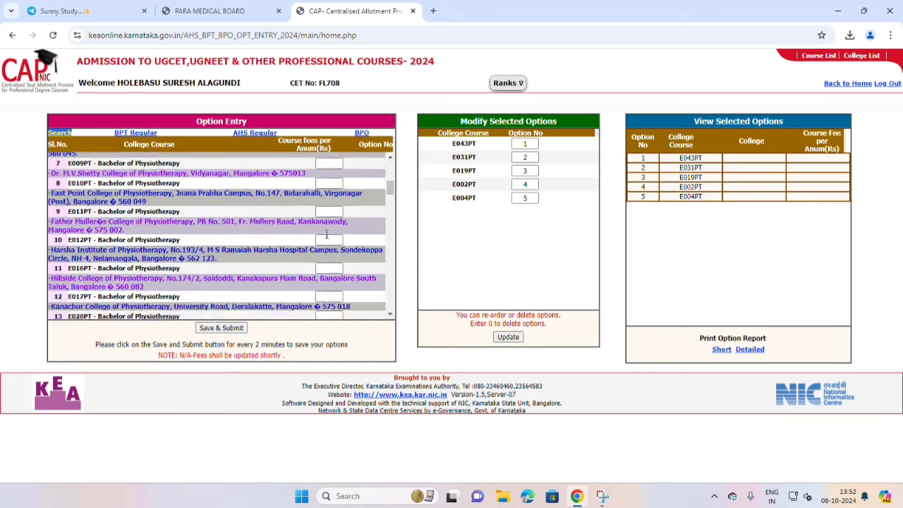
scroll(328, 233, "up", 4)
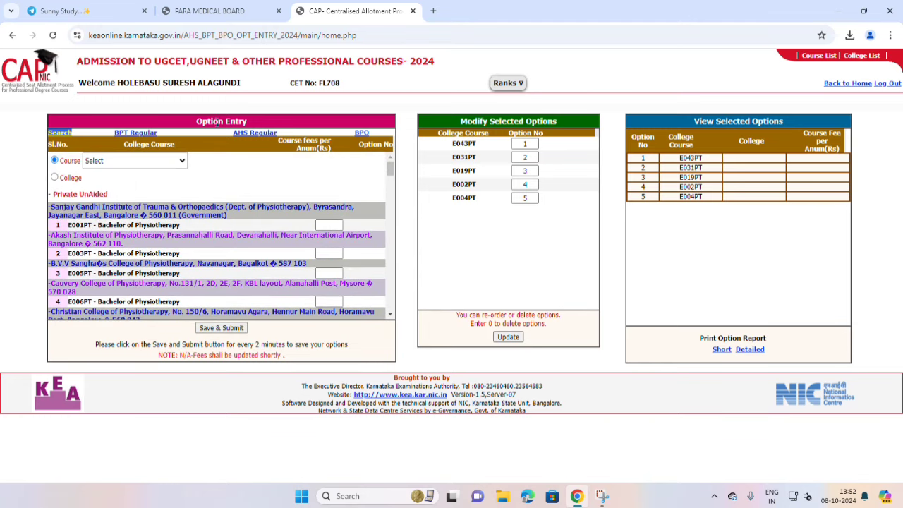
left_click(255, 134)
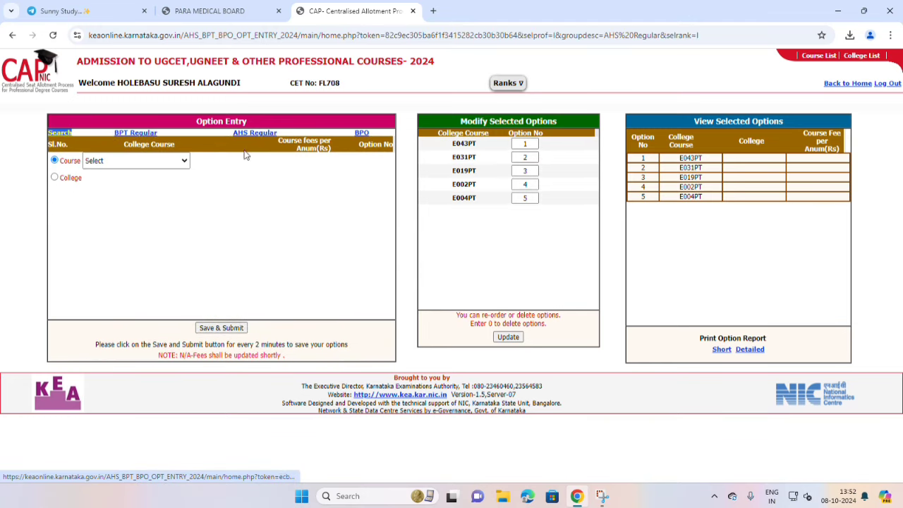
List AHS Regular colleges for B Sc Operation Theater, then B.Sc Anaest, Oper.Theater.
left_click(142, 164)
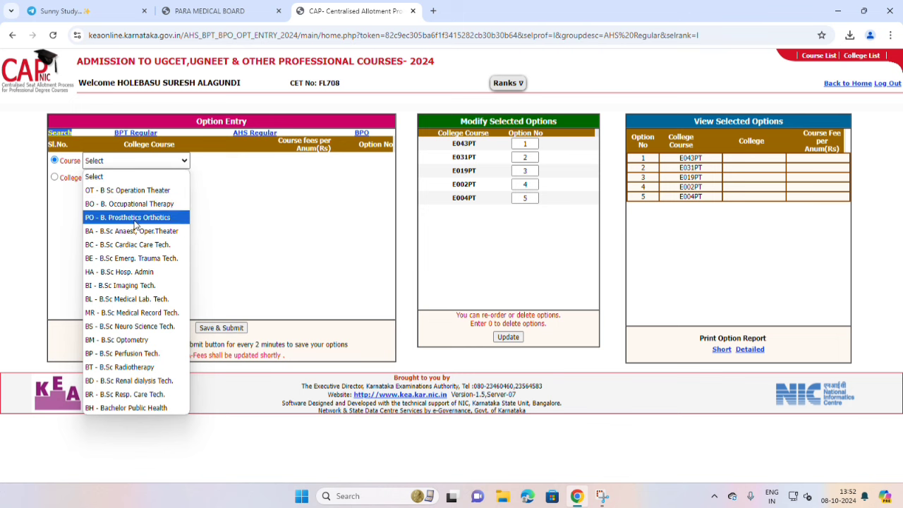
left_click(144, 196)
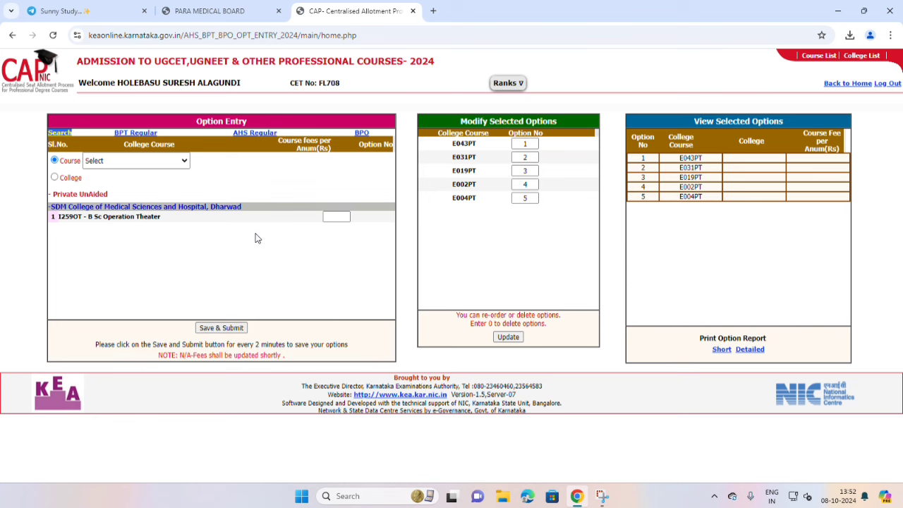
left_click(178, 162)
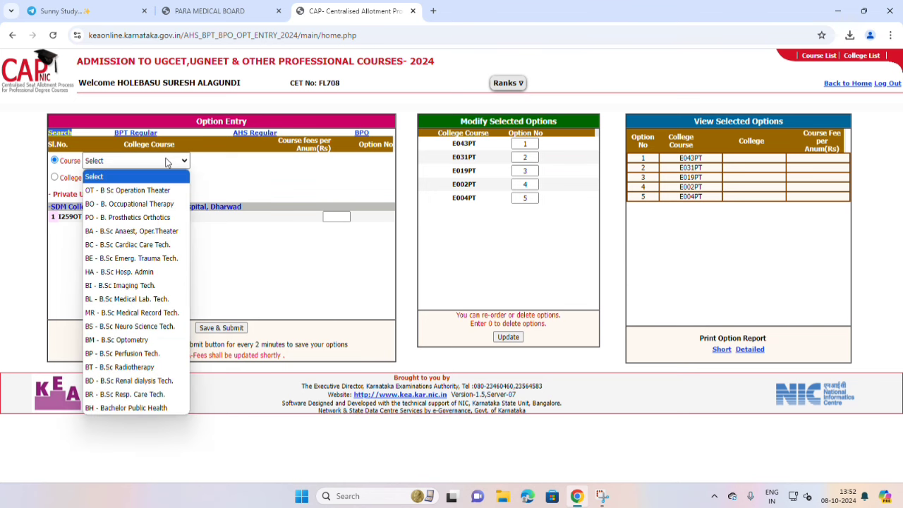
left_click(151, 231)
scroll(286, 237, "down", 4)
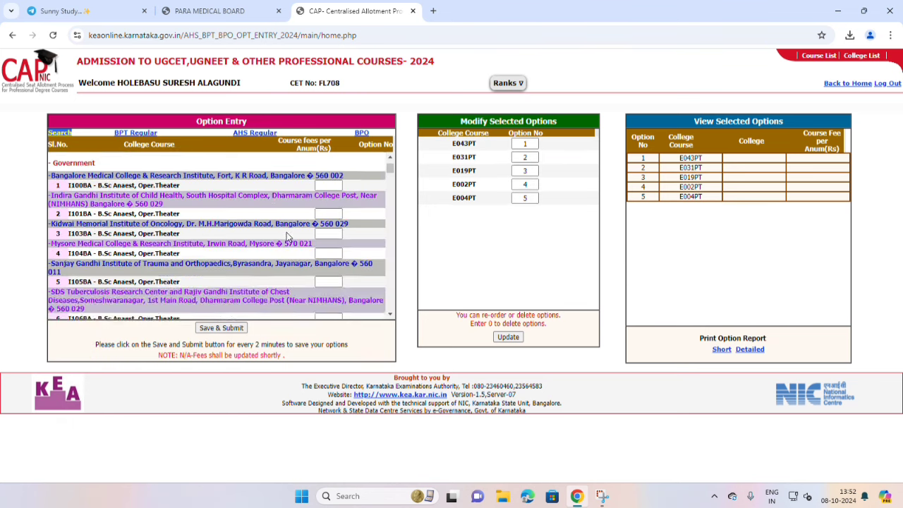
scroll(286, 235, "down", 3)
scroll(286, 236, "up", 4)
scroll(287, 235, "down", 2)
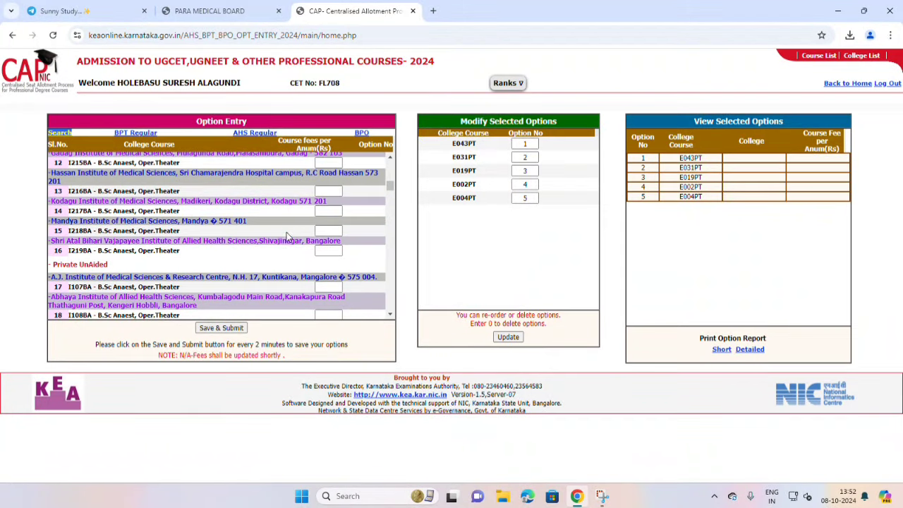
scroll(287, 237, "up", 6)
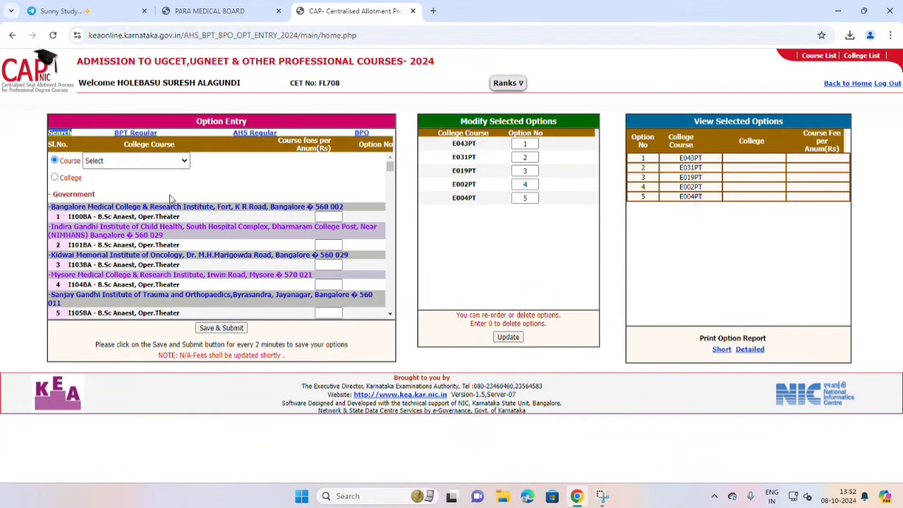
Switch the course to B.Sc Resp. Care Tech., then B.Sc Medical Lab. Tech., reviewing each list.
left_click(120, 162)
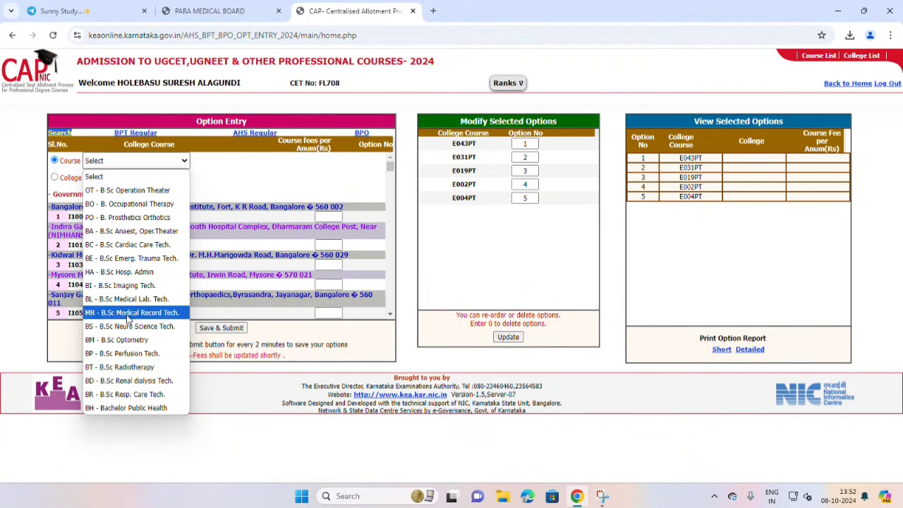
left_click(148, 401)
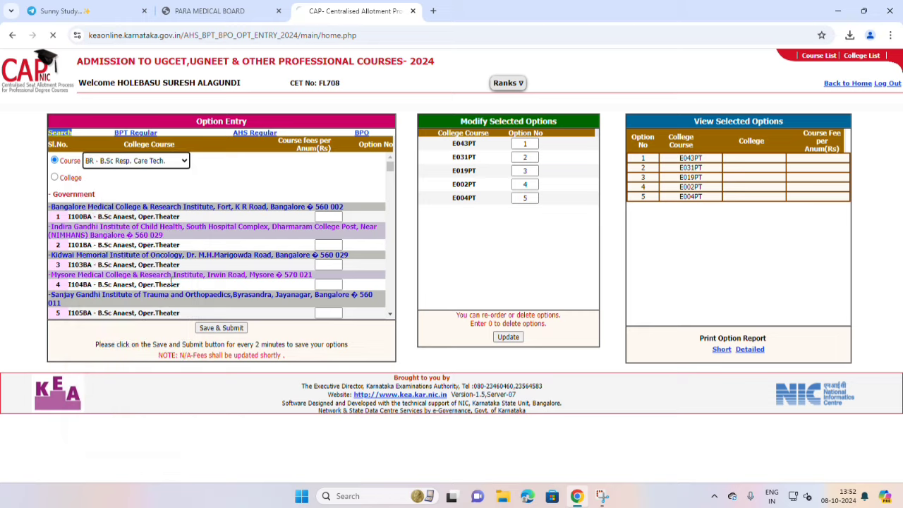
scroll(276, 227, "down", 8)
scroll(276, 228, "up", 8)
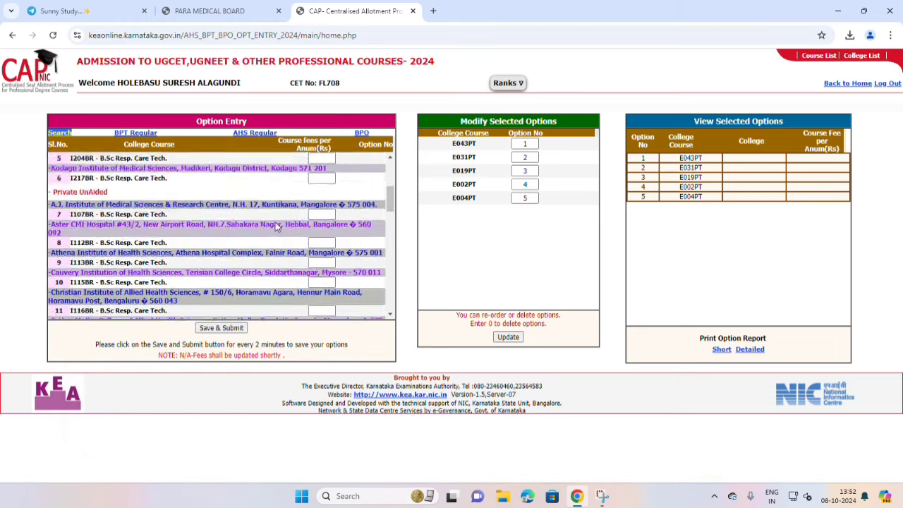
left_click(146, 163)
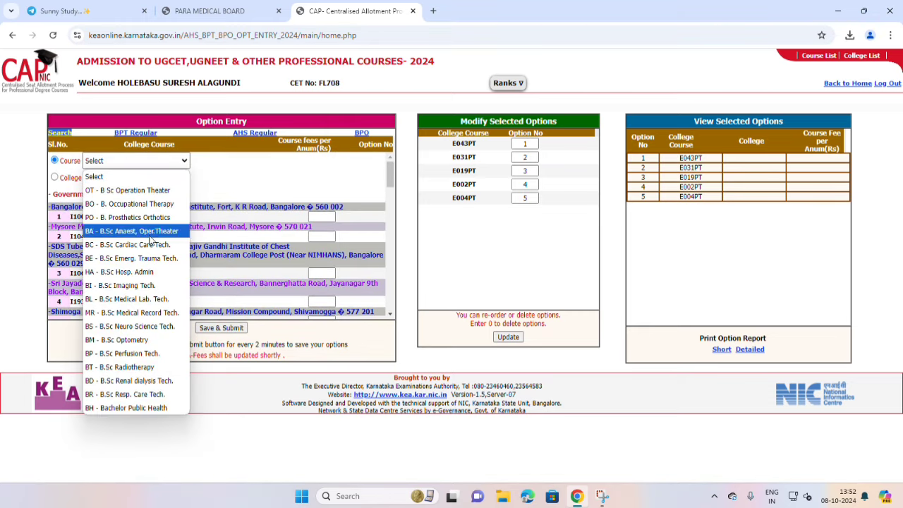
left_click(156, 300)
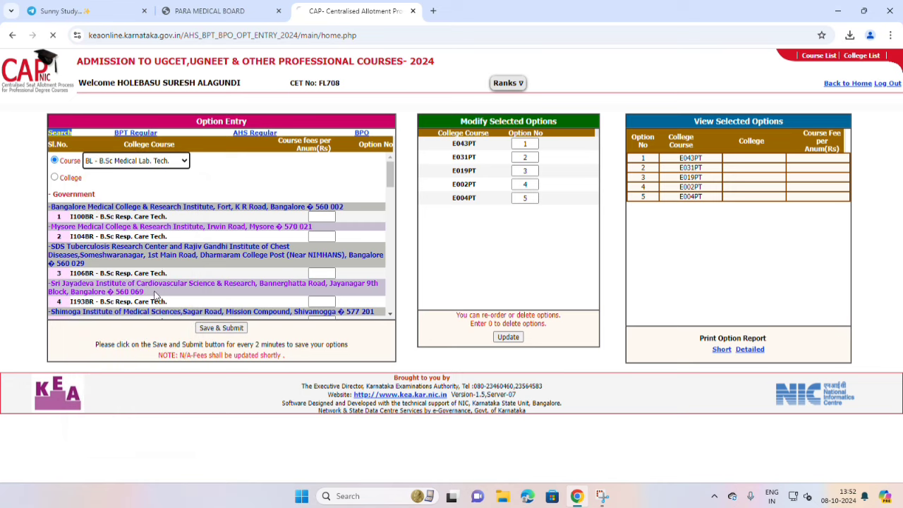
scroll(329, 219, "down", 3)
scroll(330, 218, "up", 3)
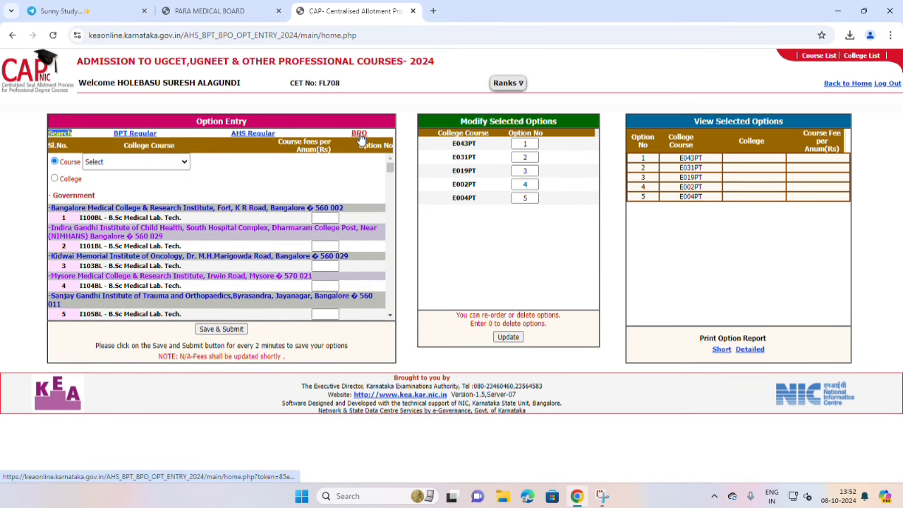
Check the BPO group's Course and College dropdowns, finding both empty.
left_click(109, 164)
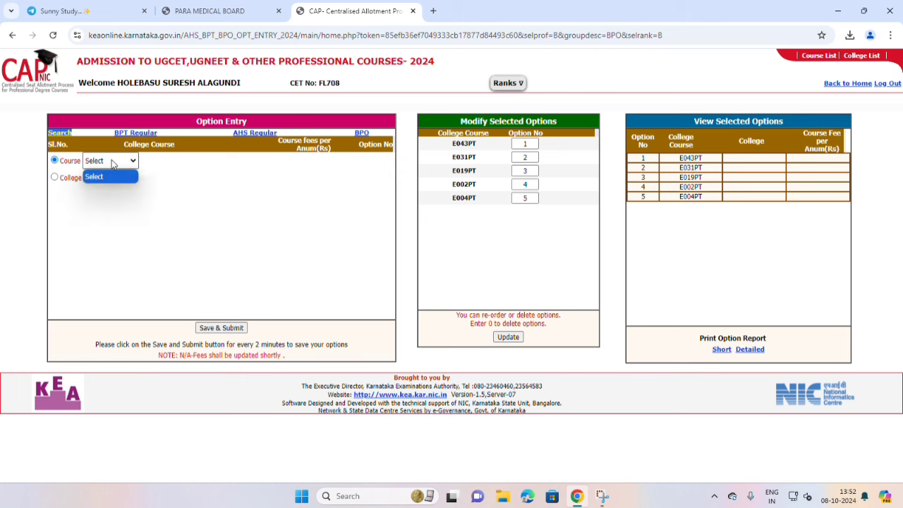
left_click(109, 164)
left_click(56, 178)
left_click(96, 182)
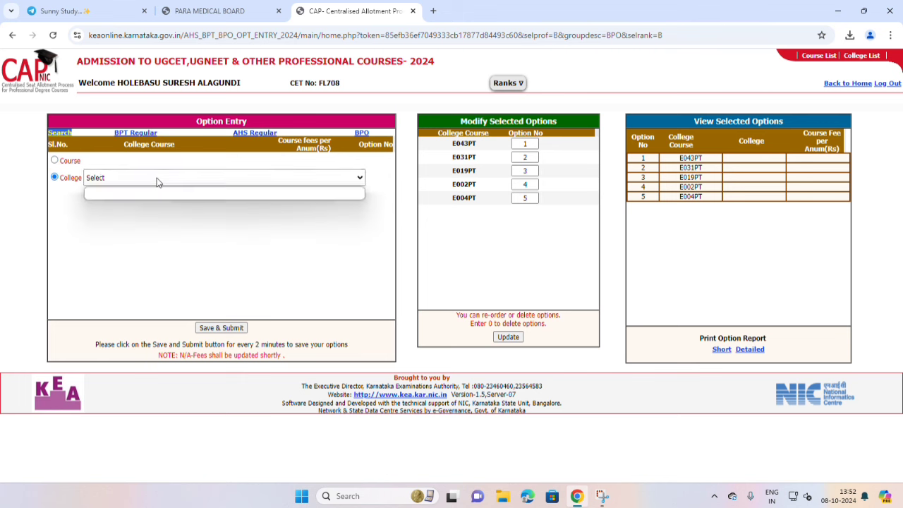
left_click(157, 182)
left_click(55, 162)
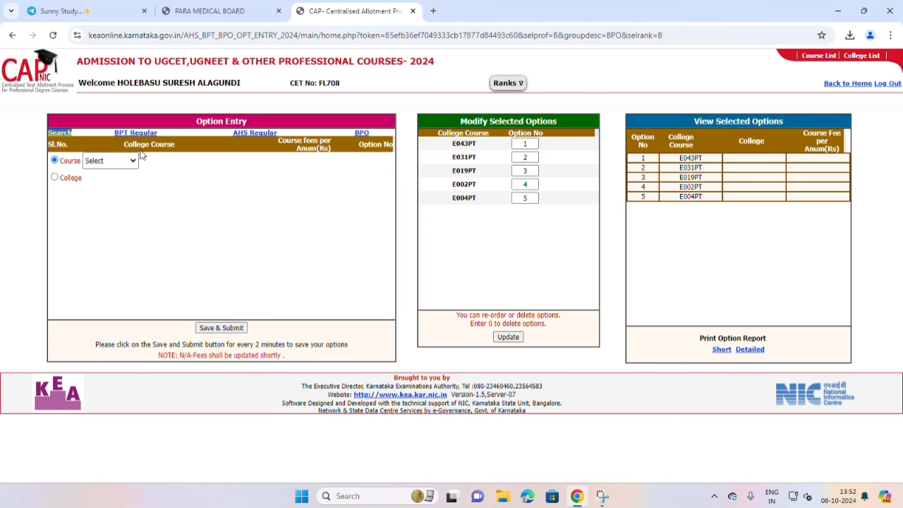
Reload BPO twice, confirm its course list stays empty, then return to BPT Regular's course list.
left_click(361, 133)
left_click(112, 161)
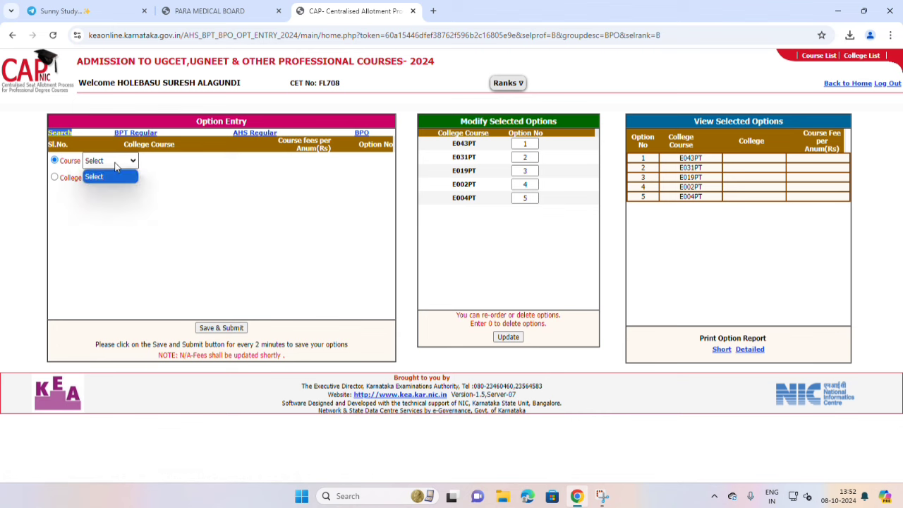
left_click(117, 166)
left_click(116, 167)
left_click(117, 166)
left_click(117, 166)
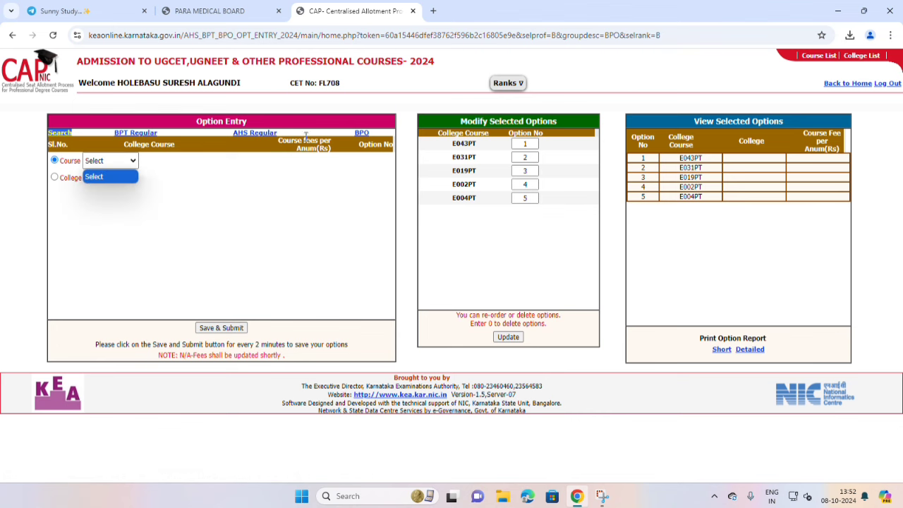
left_click(360, 134)
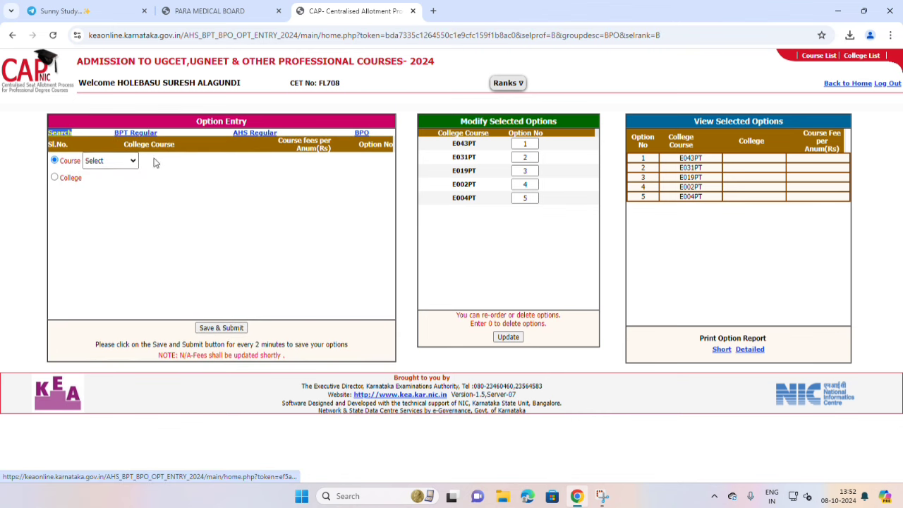
left_click(113, 162)
left_click(113, 161)
left_click(141, 135)
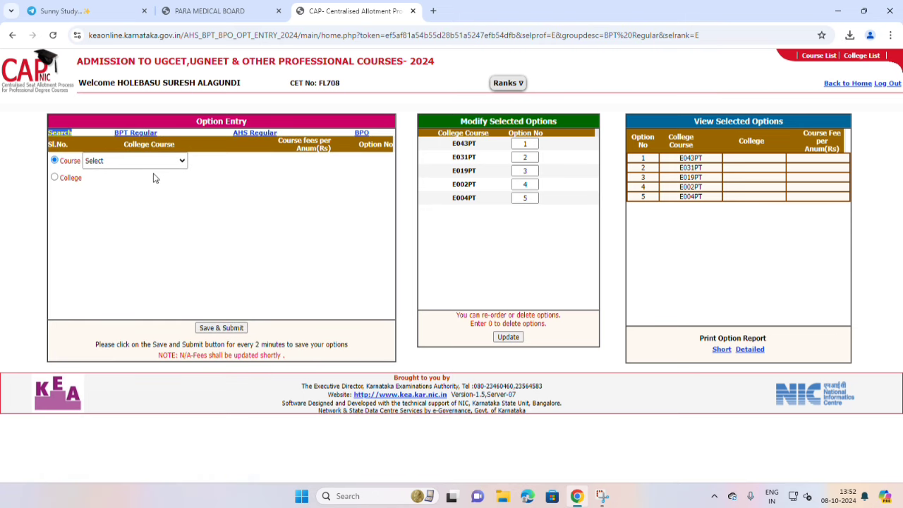
left_click(151, 161)
Pick PT - Bachelor of Physiotherapy, then list AHS Regular colleges for B.Sc Medical Lab. Tech.
left_click(148, 189)
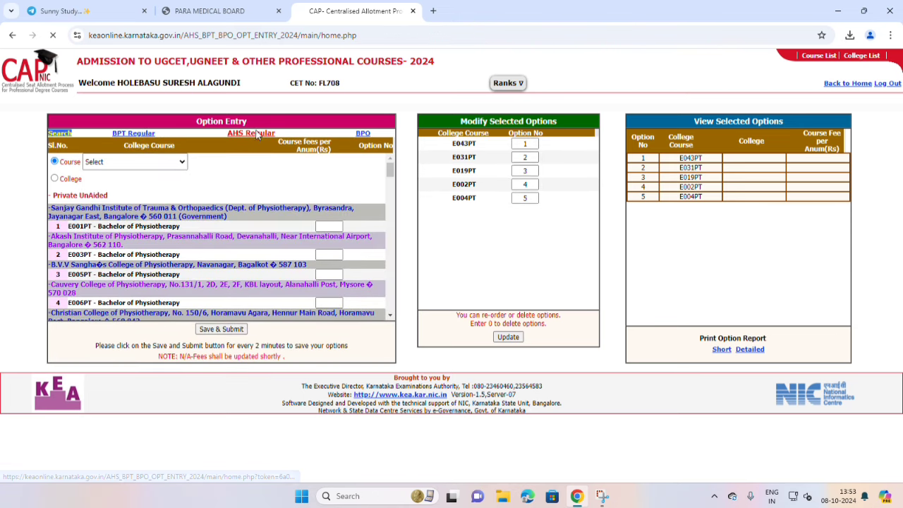
left_click(255, 133)
left_click(128, 163)
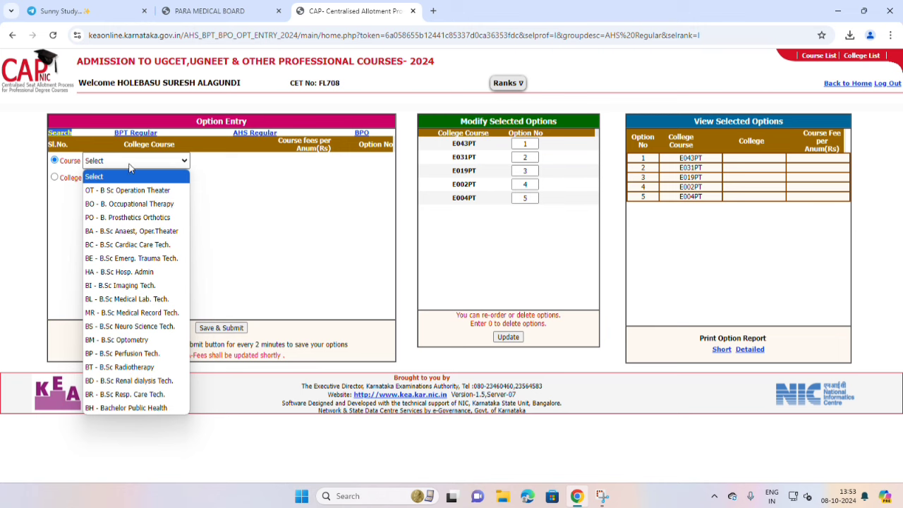
left_click(137, 299)
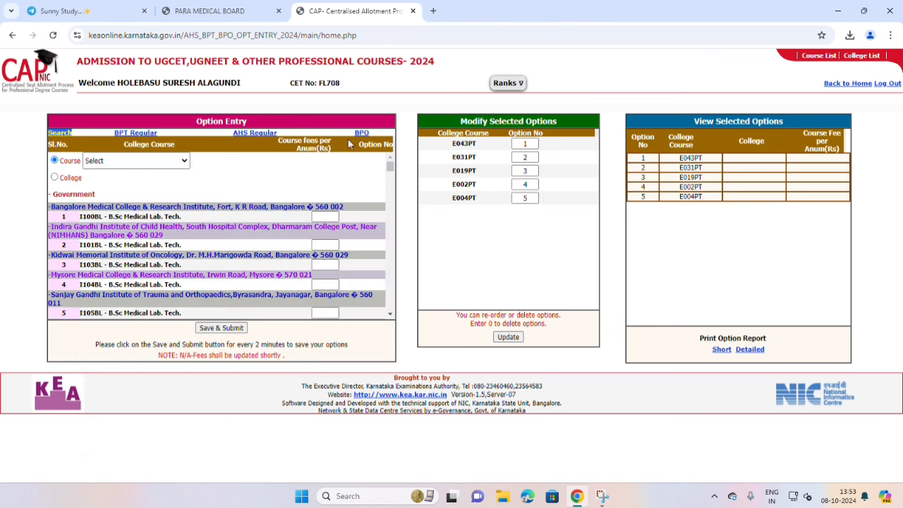
Recheck the BPO group, reloading it and confirming its course list is still empty.
left_click(361, 133)
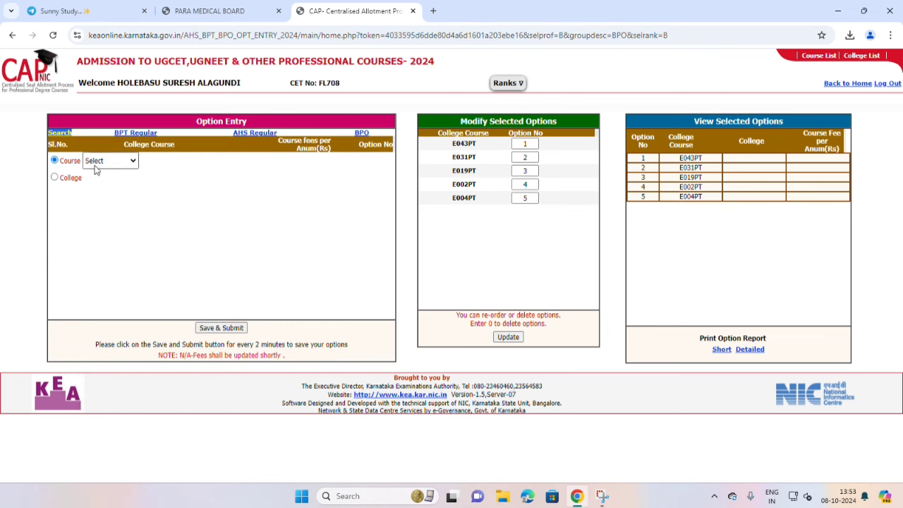
left_click(97, 162)
left_click(98, 170)
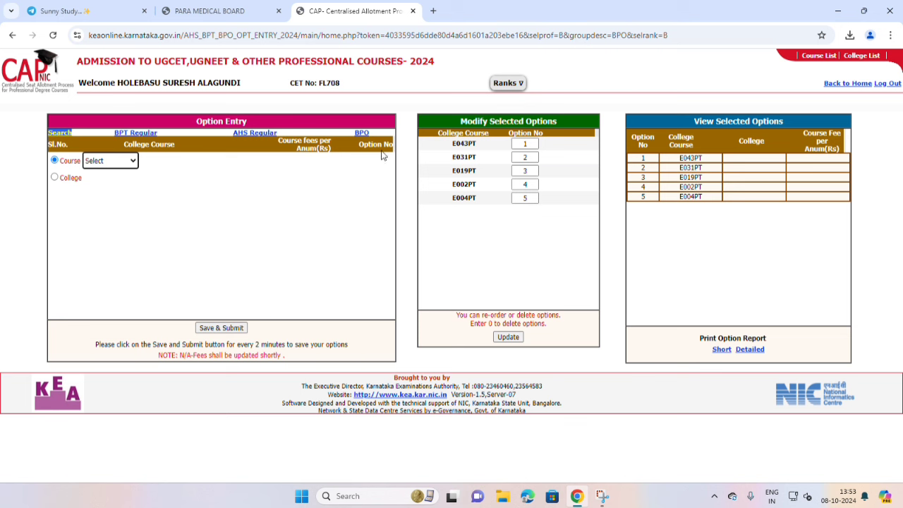
left_click(394, 24)
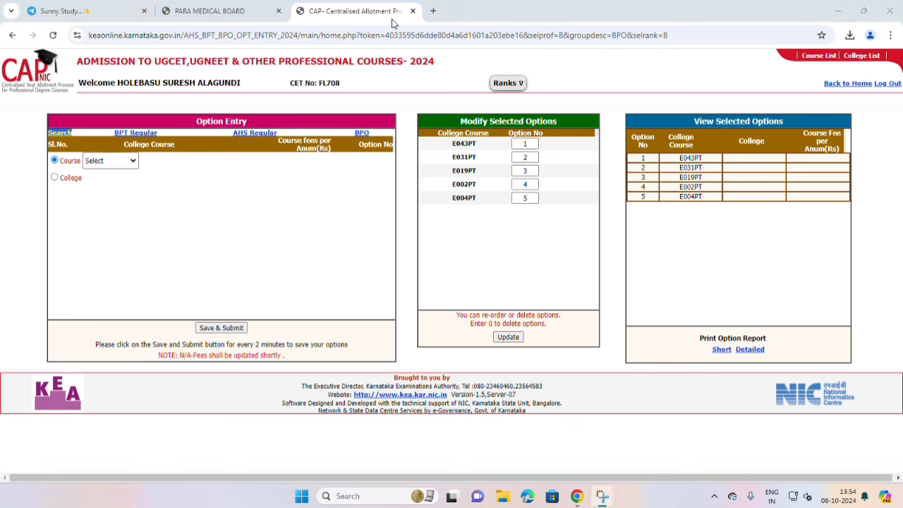
left_click(361, 133)
left_click(124, 162)
left_click(123, 165)
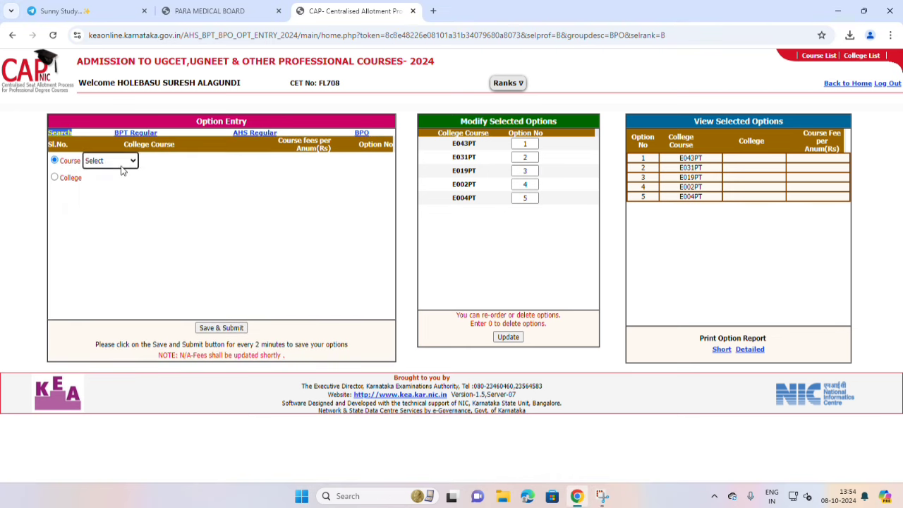
left_click(123, 166)
left_click(124, 165)
left_click(124, 165)
left_click(123, 166)
Back in BPT Regular, choose PT - Bachelor of Physiotherapy to list colleges E001PT–E006PT.
left_click(135, 133)
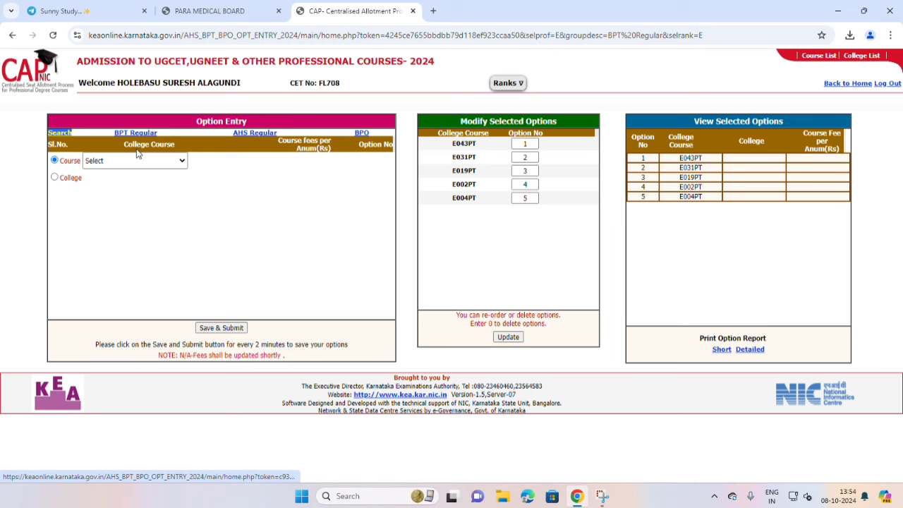
left_click(125, 161)
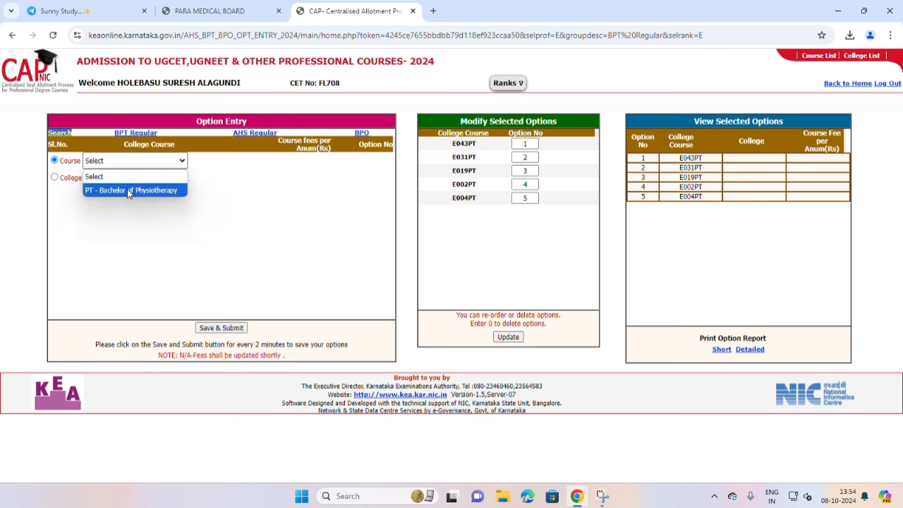
left_click(128, 190)
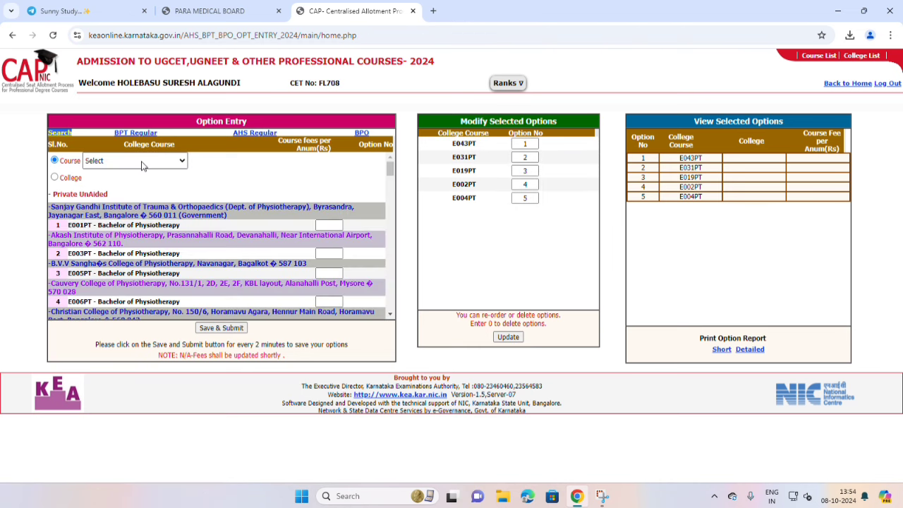